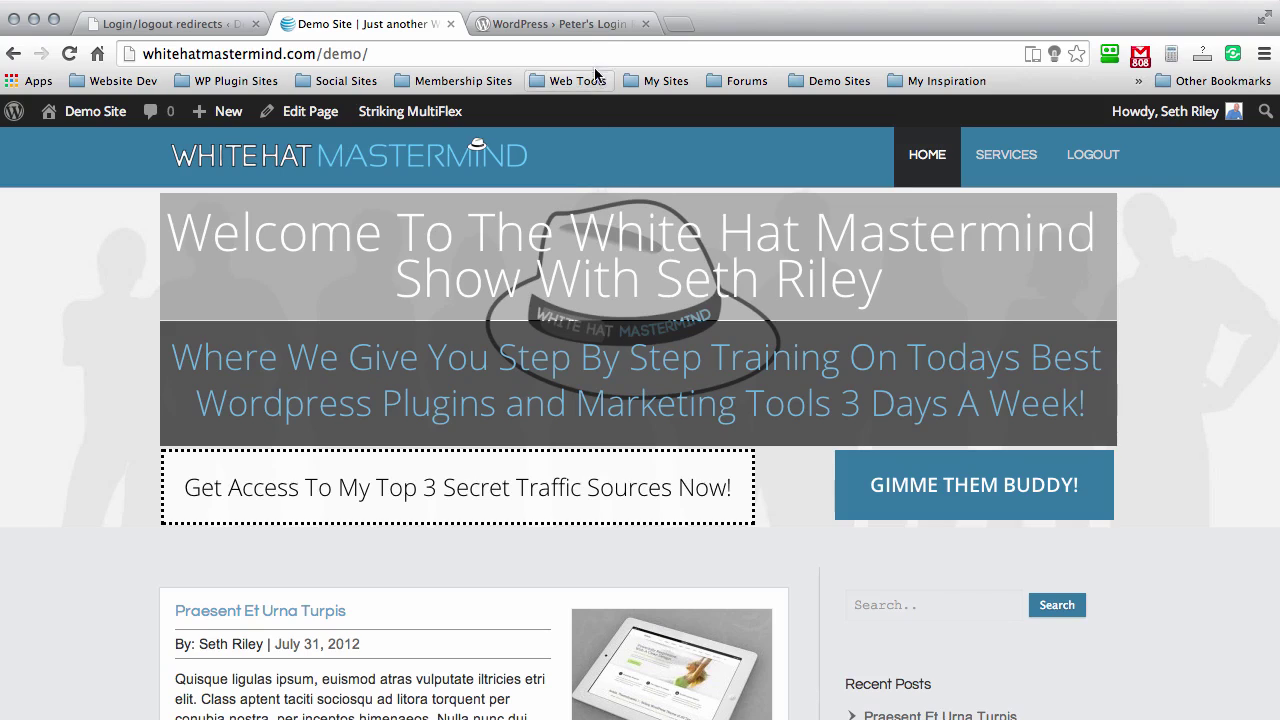
# Bring up the Peter's Login Redirect page (version 2.7.2) in the WordPress.org Plugin Directory.
pyautogui.click(580, 25)
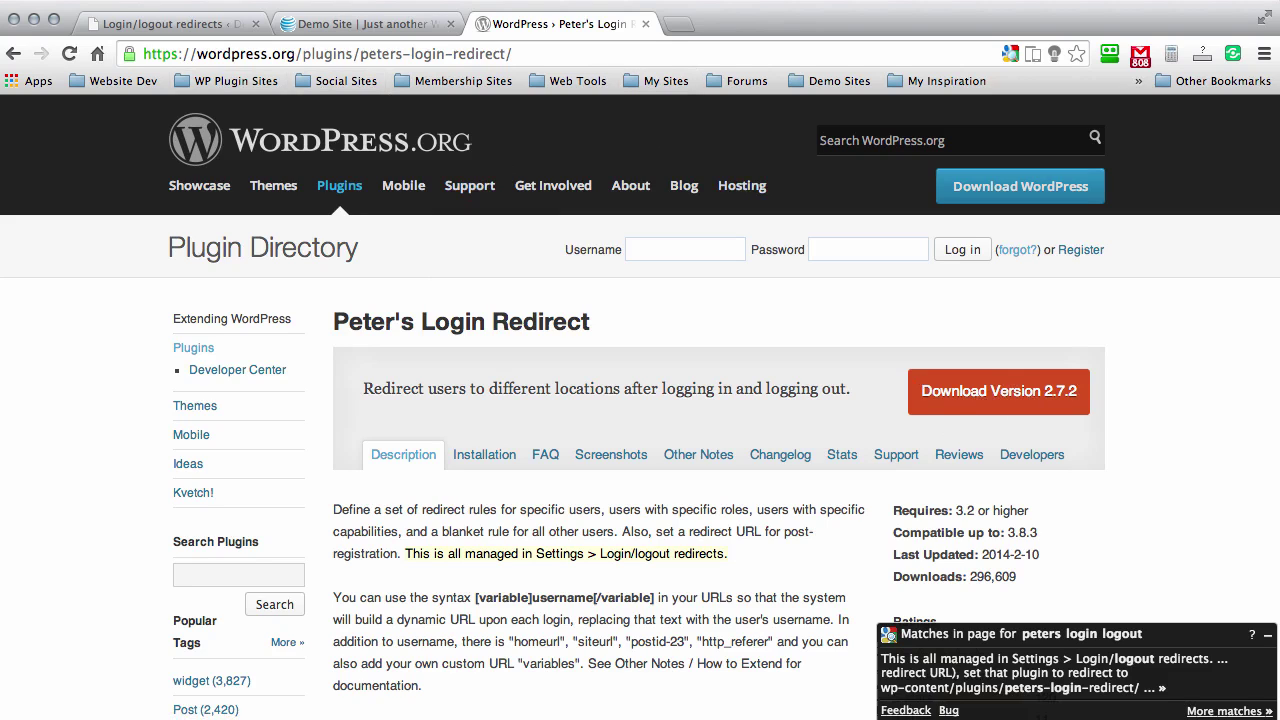
# Go to Plugins > Add New in the admin and switch to the Upload page for plugin .zip files.
pyautogui.click(186, 18)
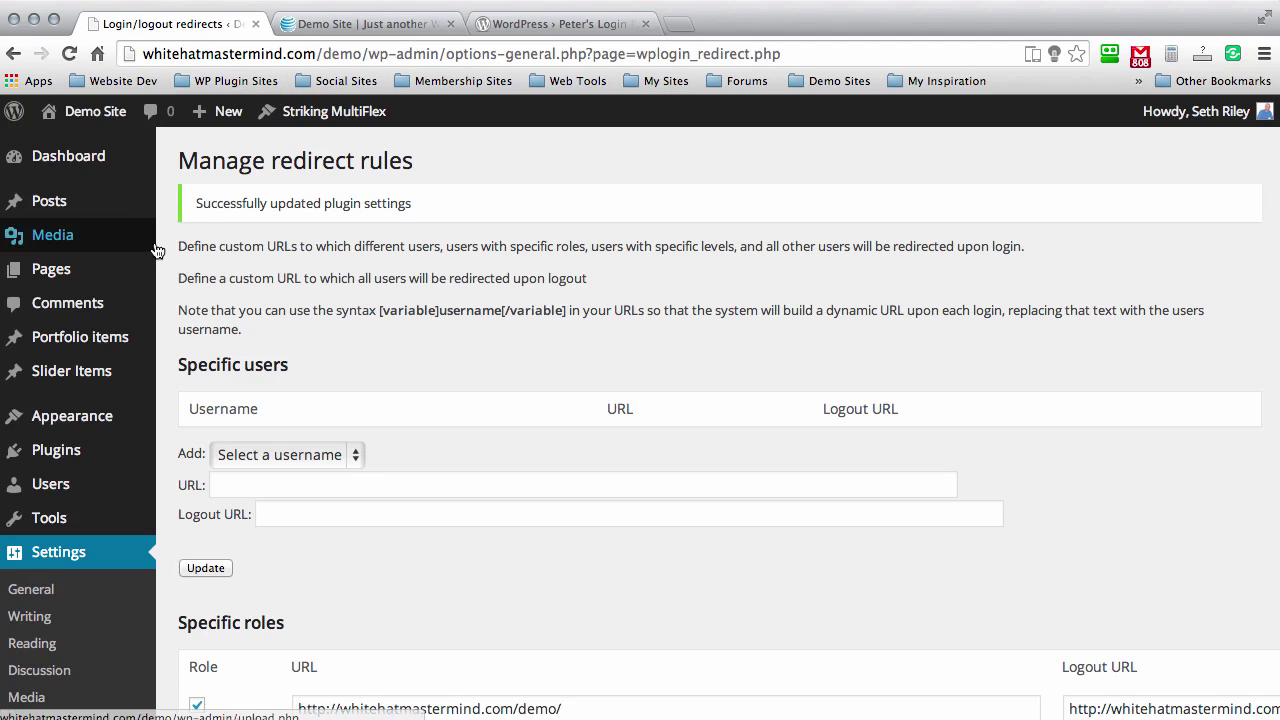
pyautogui.scroll(-3, 60, 235)
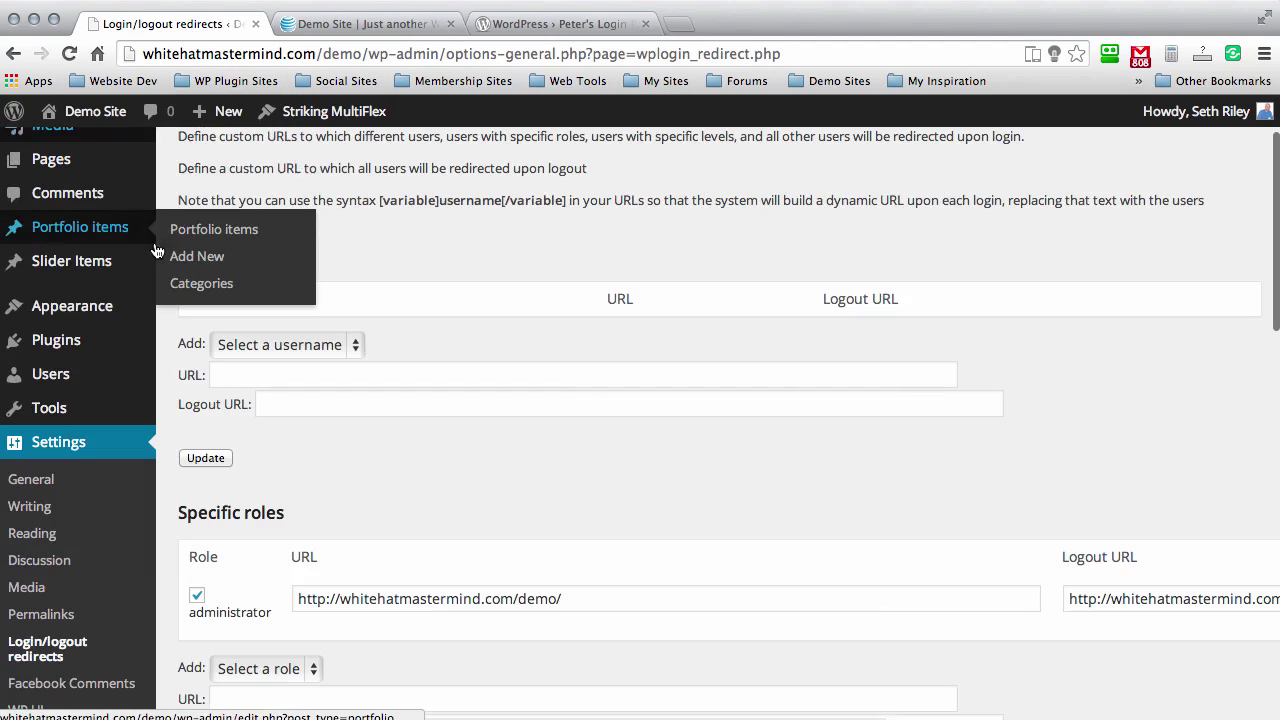
pyautogui.click(96, 348)
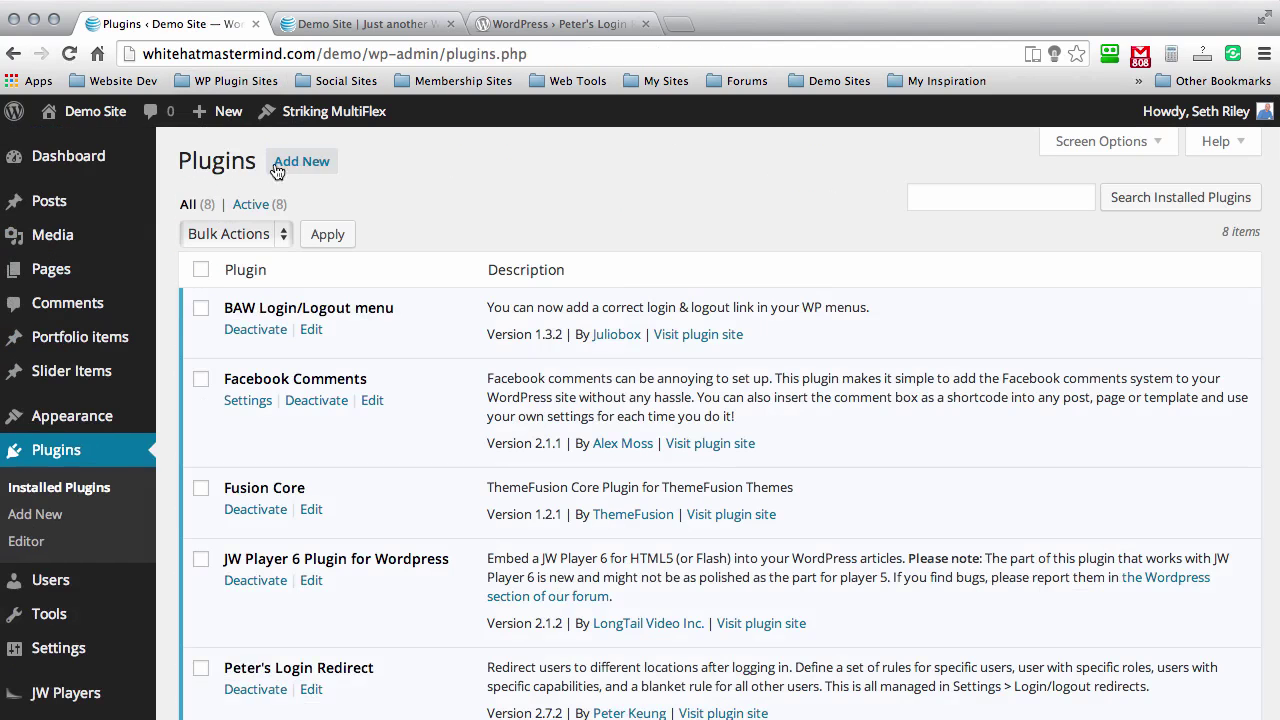
pyautogui.click(279, 166)
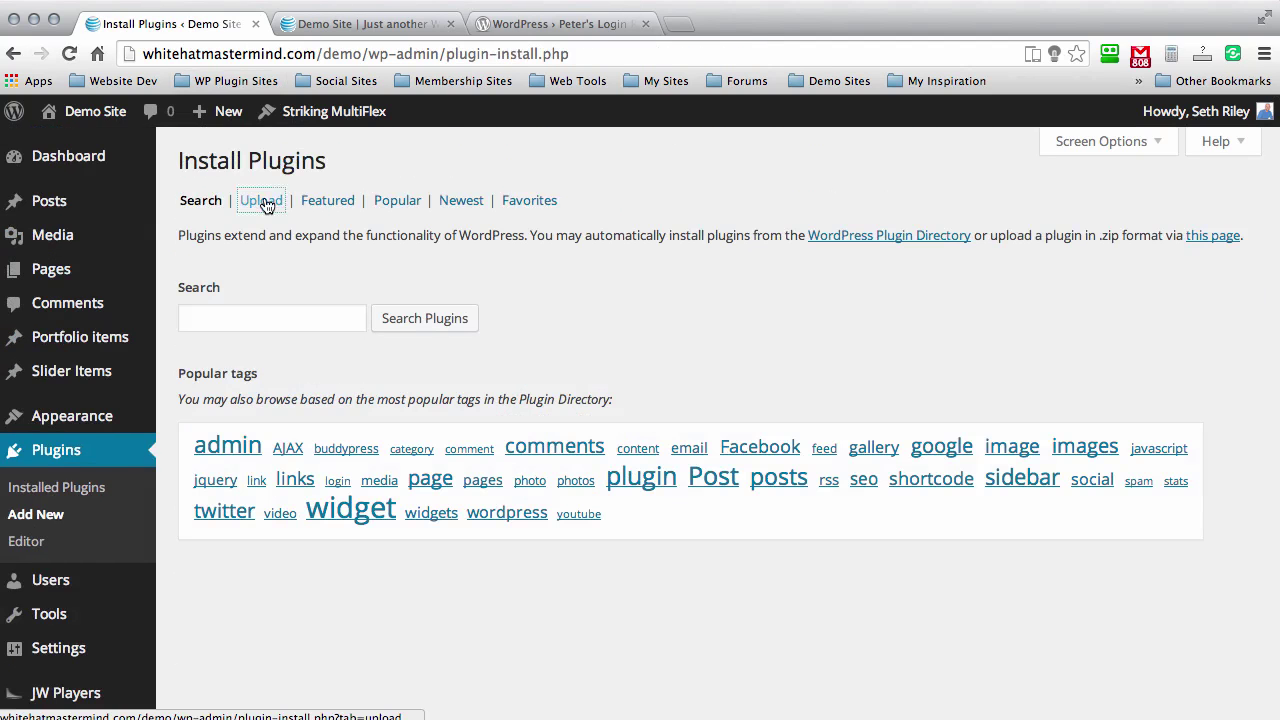
pyautogui.click(262, 201)
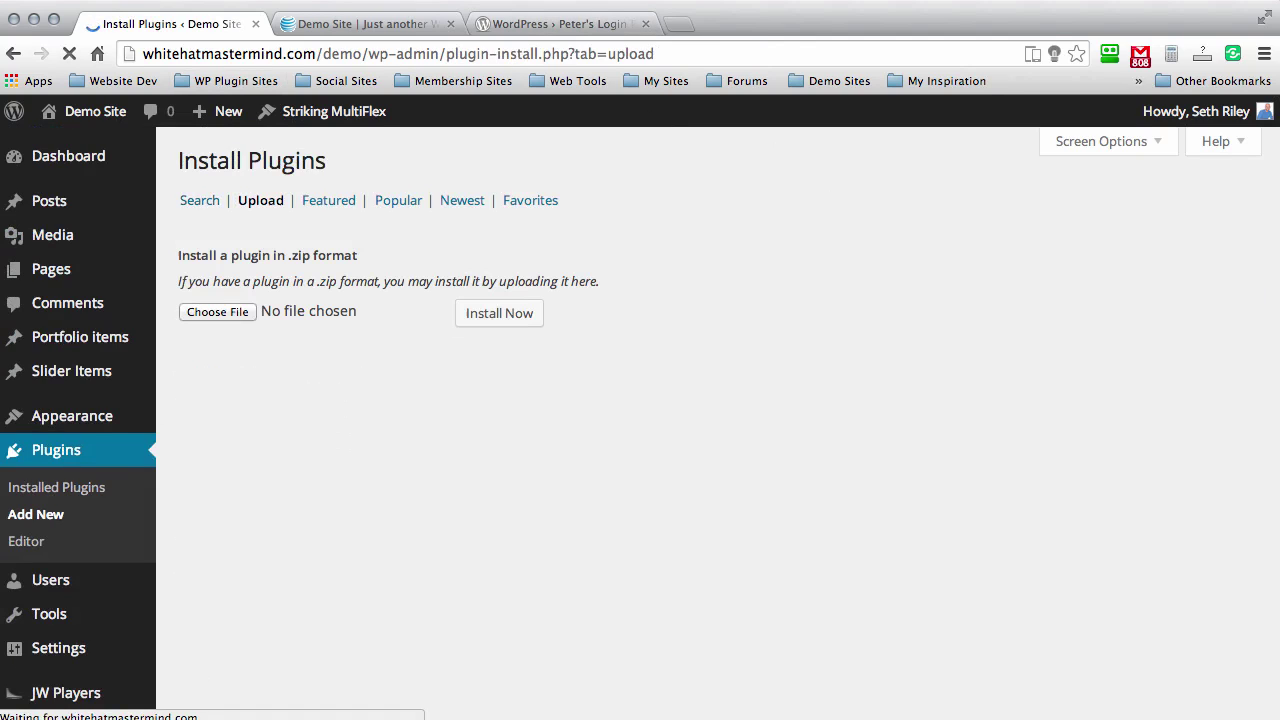
pyautogui.moveTo(0, 330); pyautogui.dragTo(291, 321)
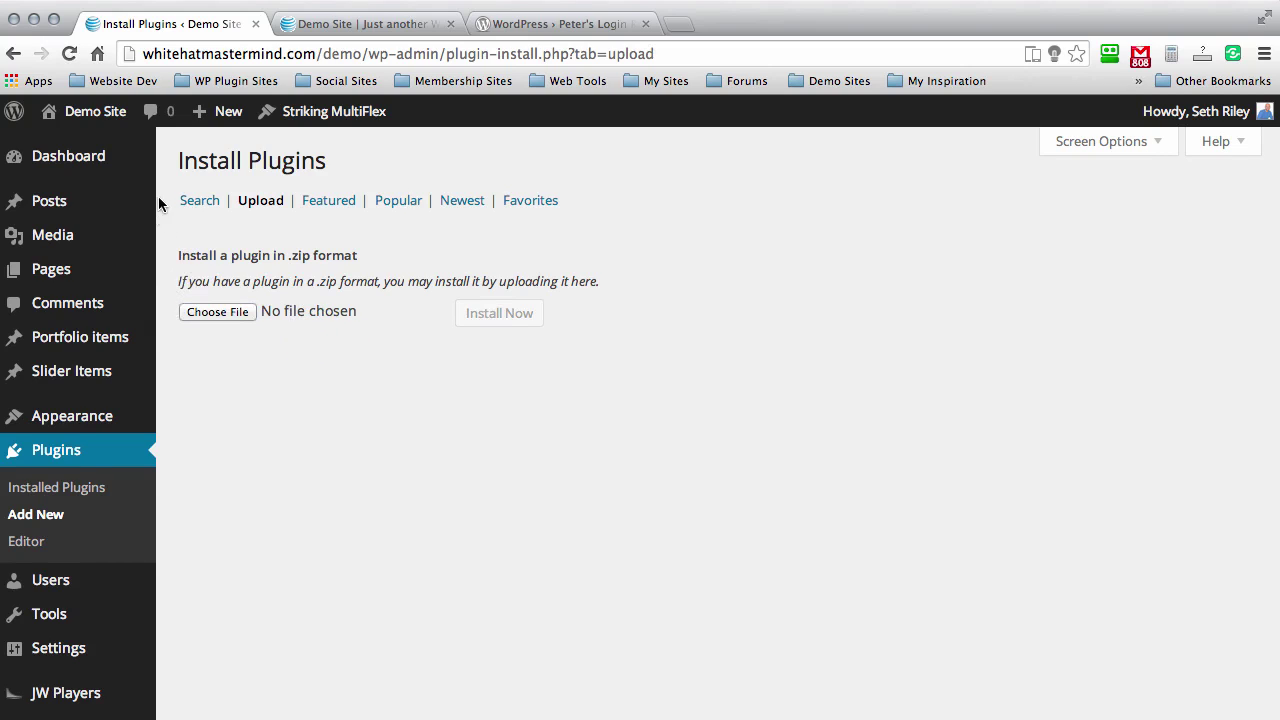
pyautogui.scroll(-1, 158, 204)
pyautogui.scroll(1, 158, 204)
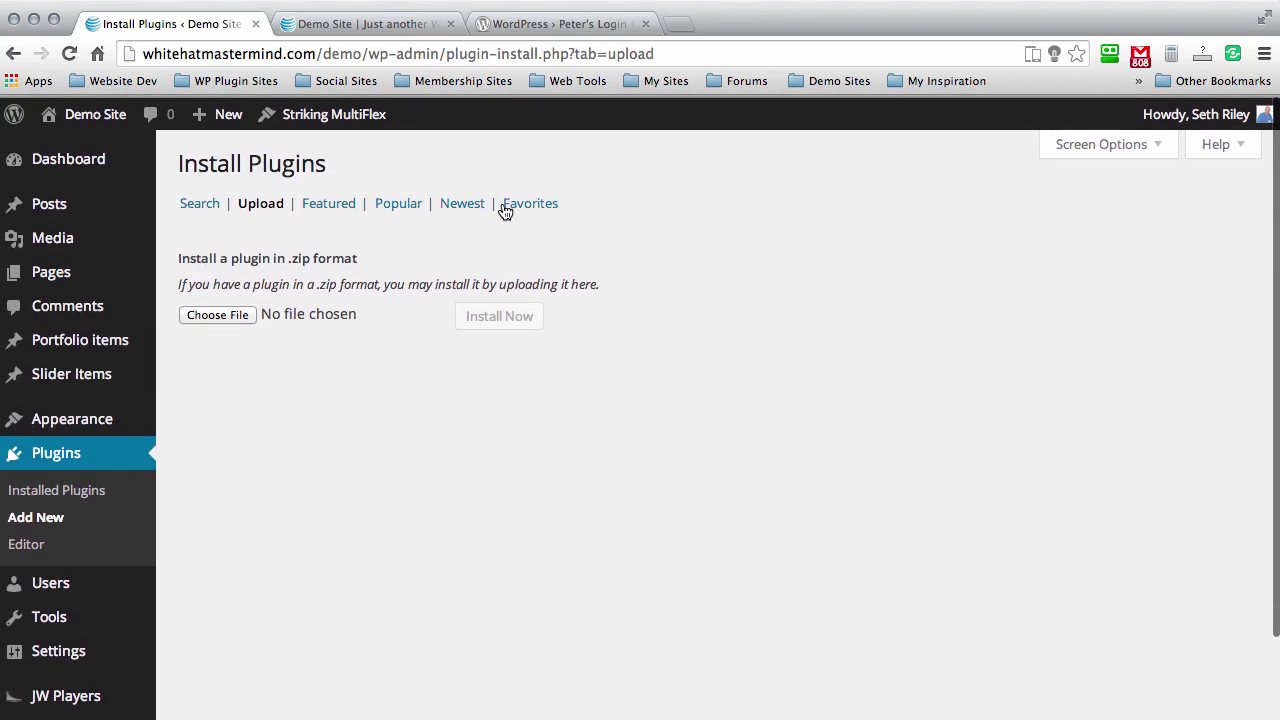
pyautogui.scroll(-2, 169, 194)
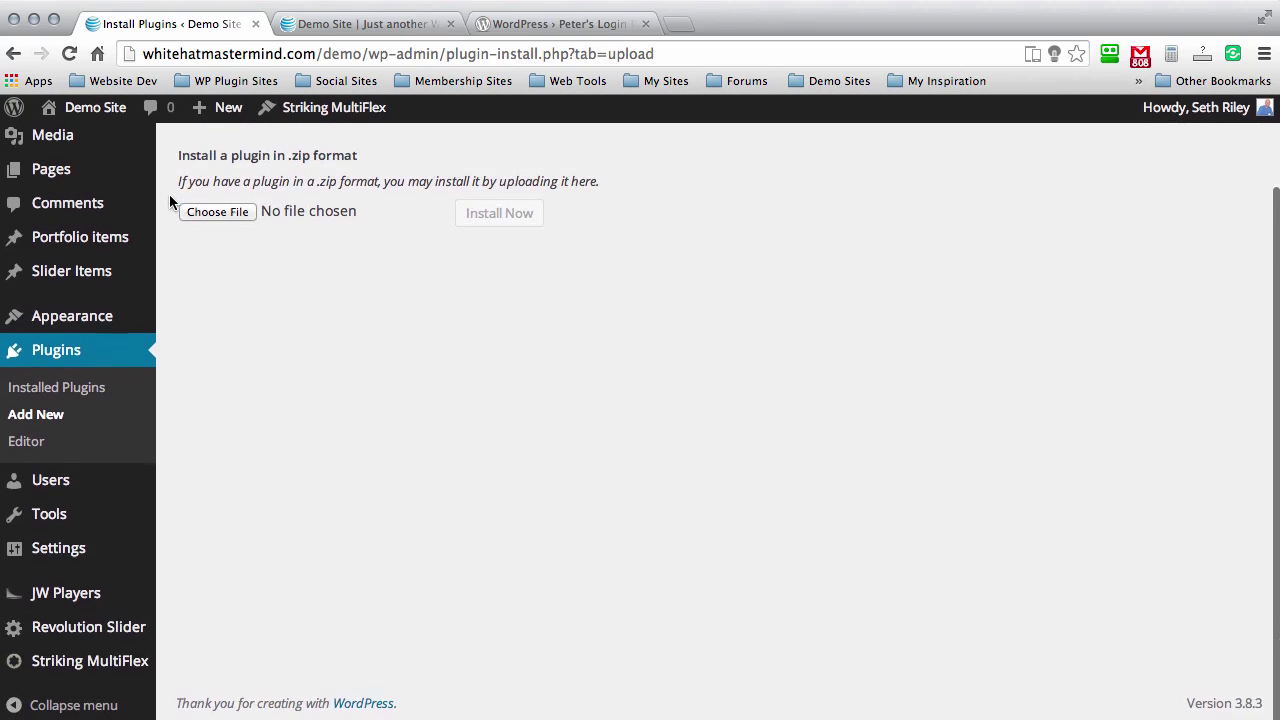
pyautogui.moveTo(84, 560)
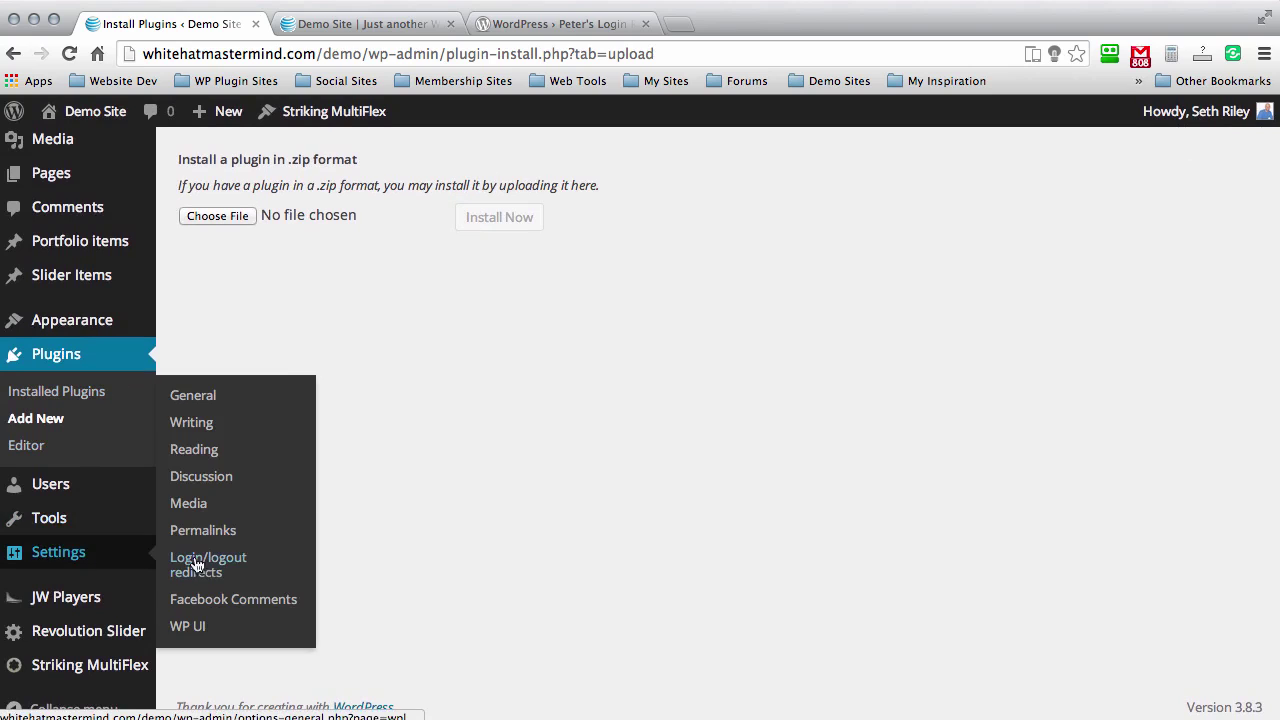
# Open Settings > Login/logout redirects, check the username list, and scroll down to the Specific roles rules.
pyautogui.click(246, 573)
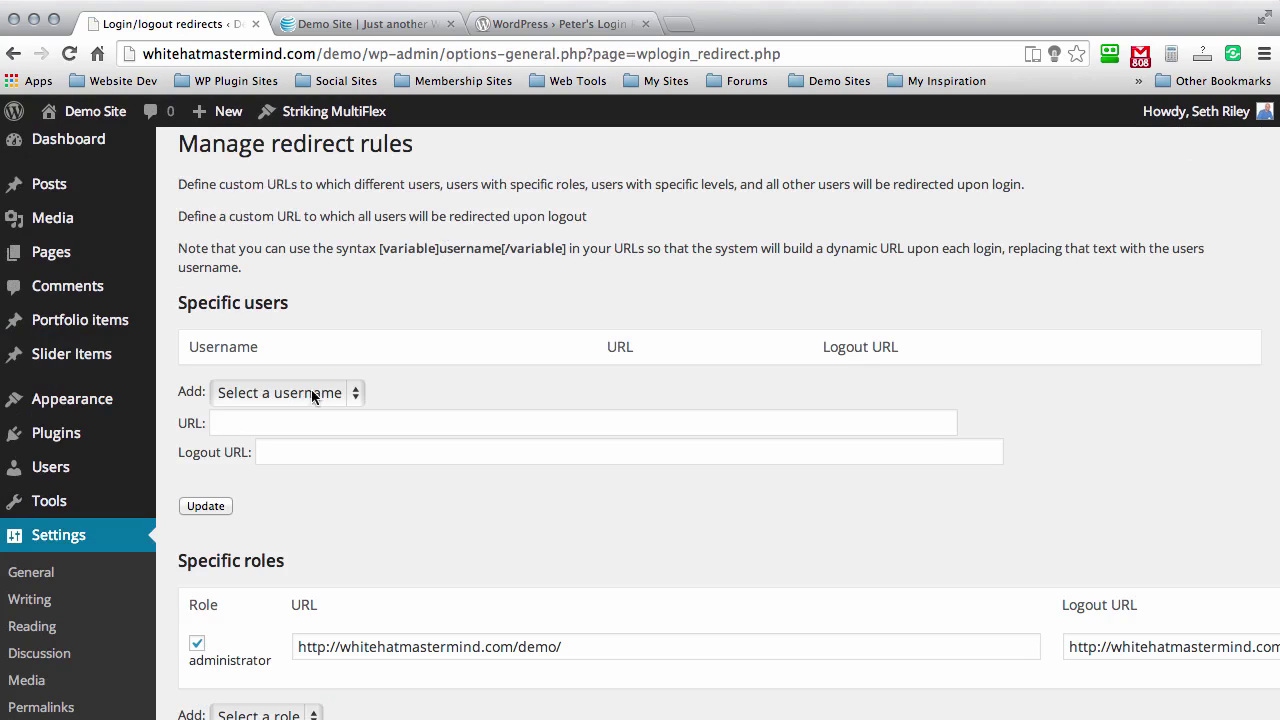
pyautogui.click(351, 393)
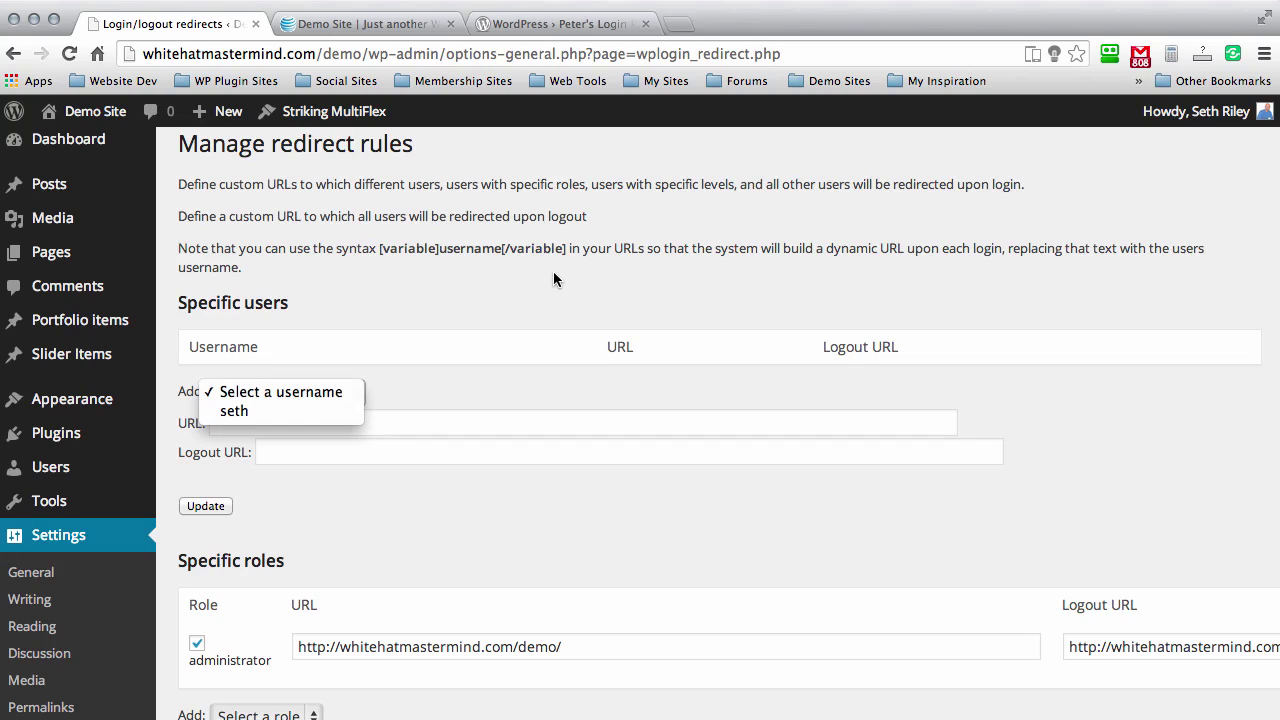
pyautogui.click(632, 145)
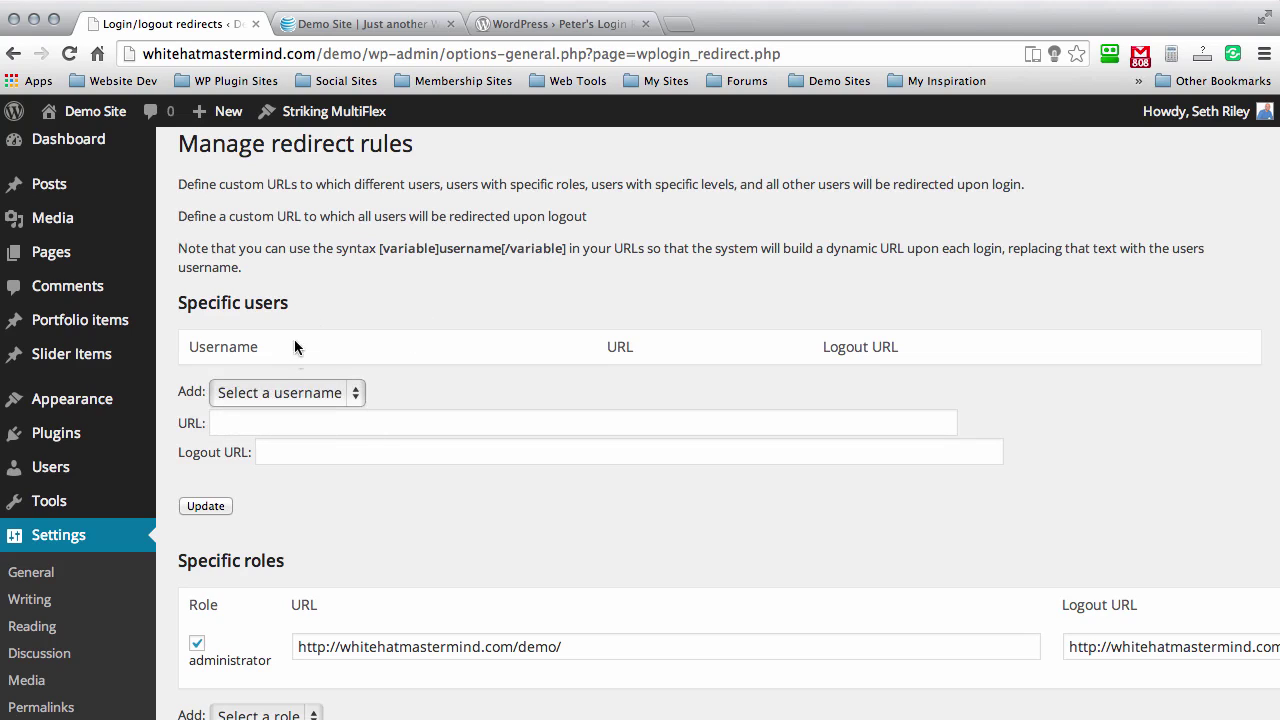
pyautogui.click(358, 393)
pyautogui.click(596, 228)
pyautogui.scroll(-3, 621, 144)
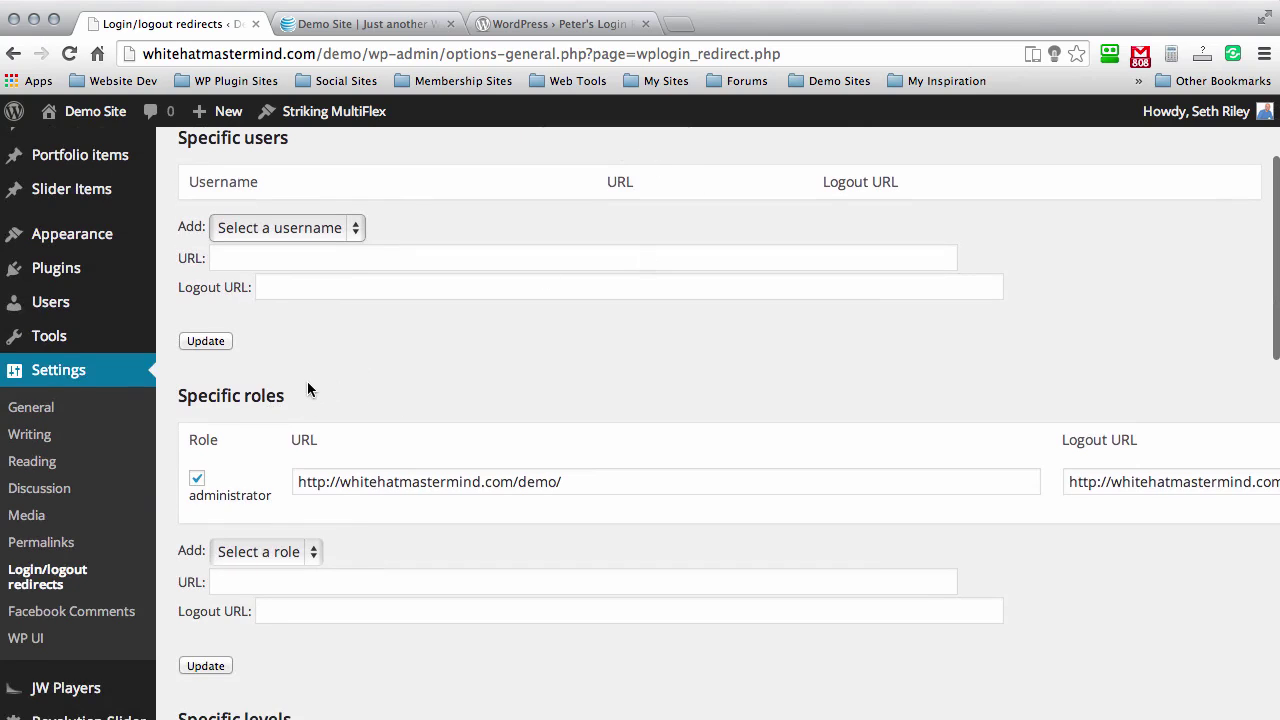
pyautogui.scroll(-2, 290, 360)
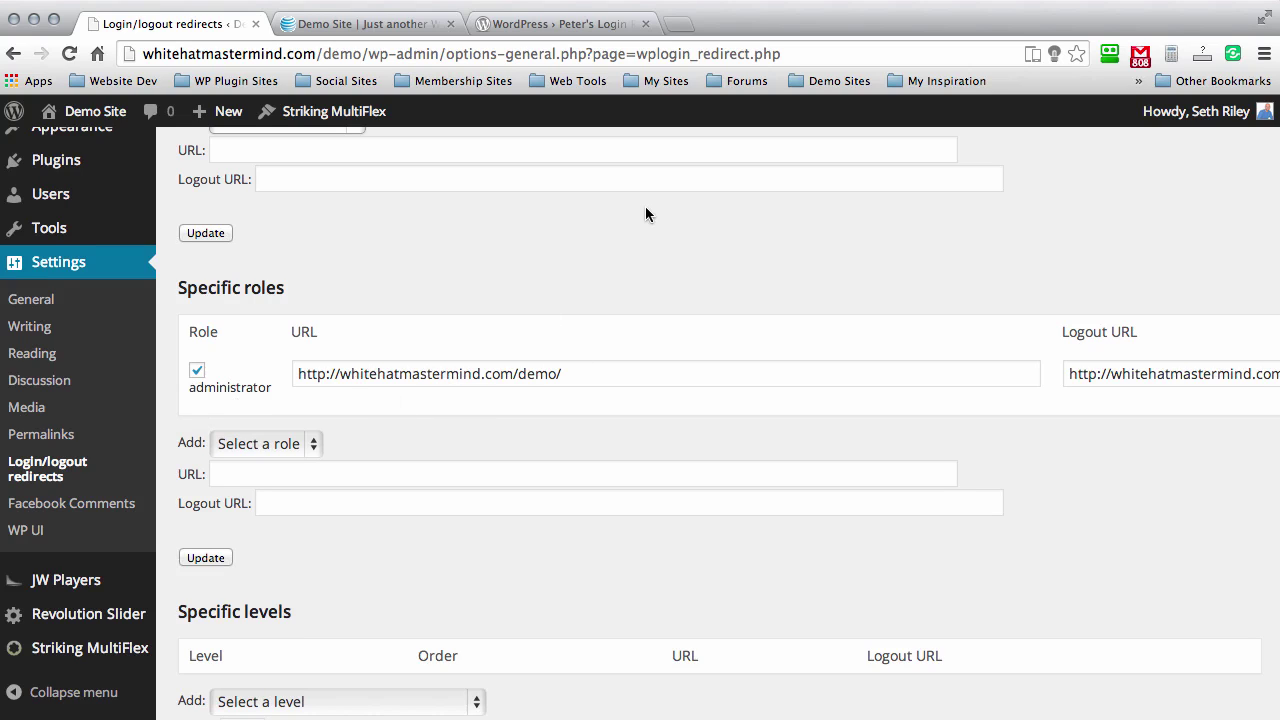
pyautogui.scroll(-2, 645, 208)
pyautogui.click(298, 384)
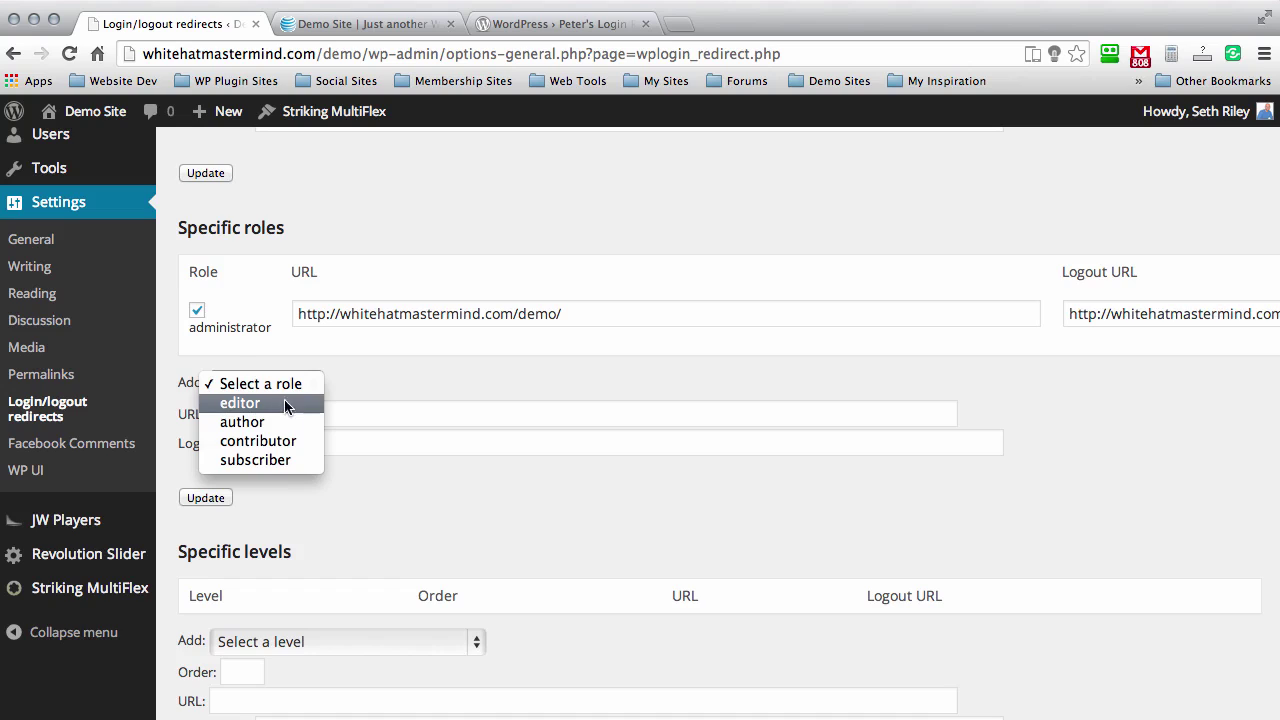
pyautogui.click(283, 460)
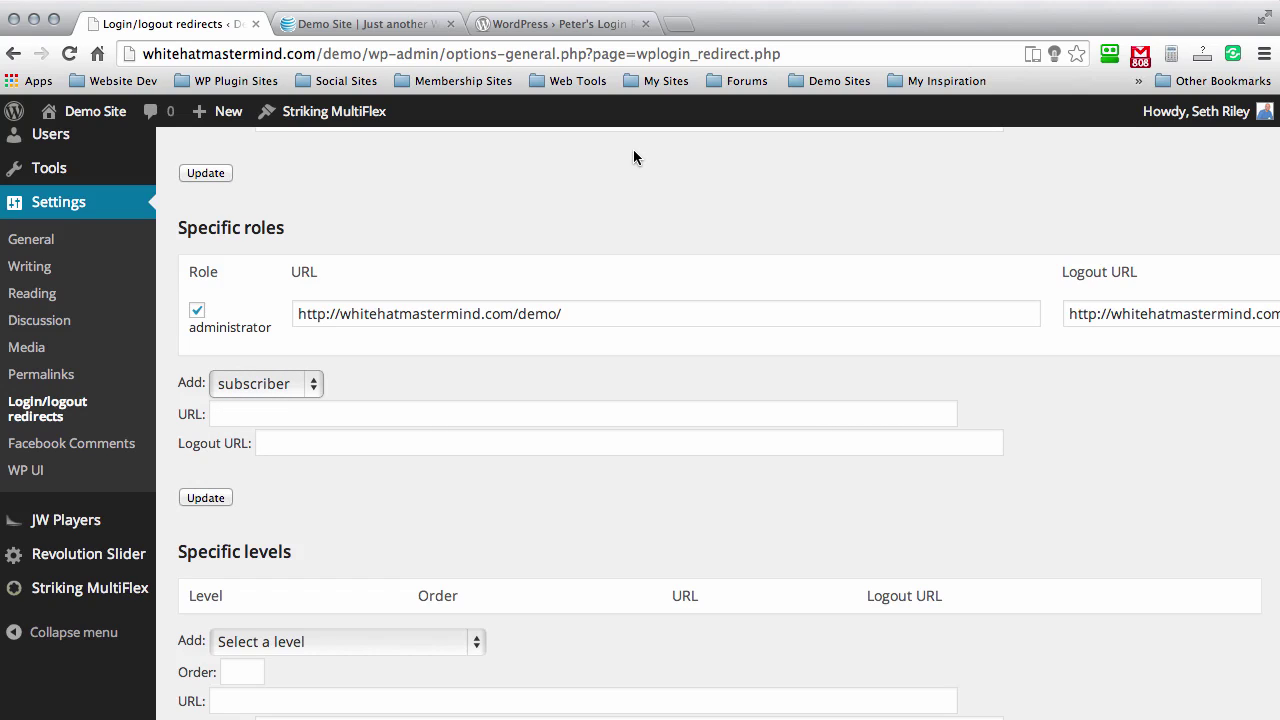
pyautogui.click(291, 446)
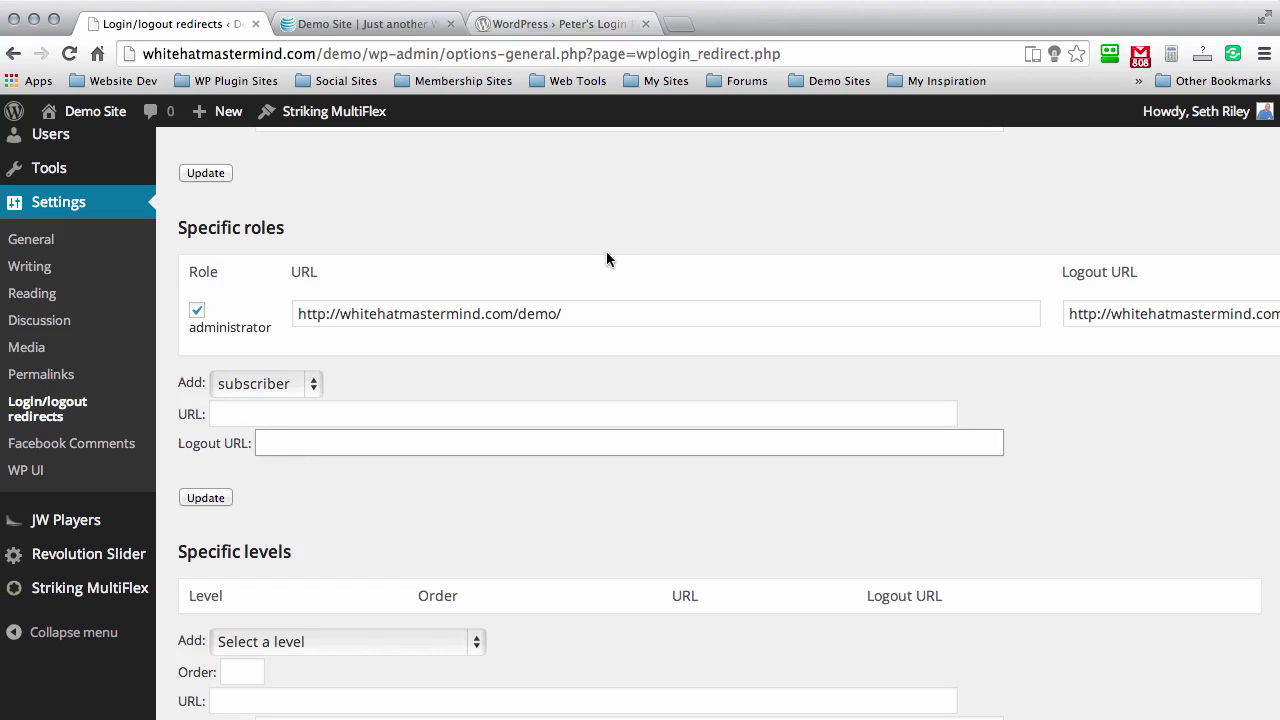
pyautogui.click(376, 24)
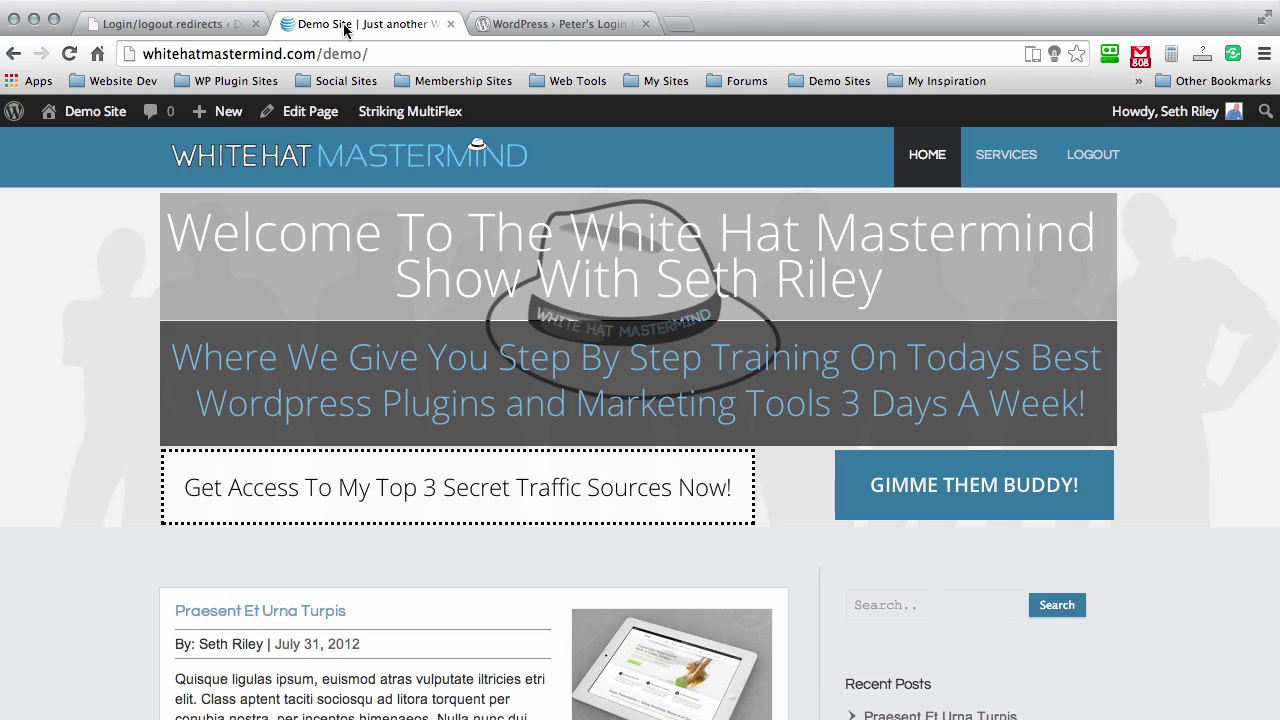
pyautogui.click(282, 51)
pyautogui.hotkey('ctrl', 'c')
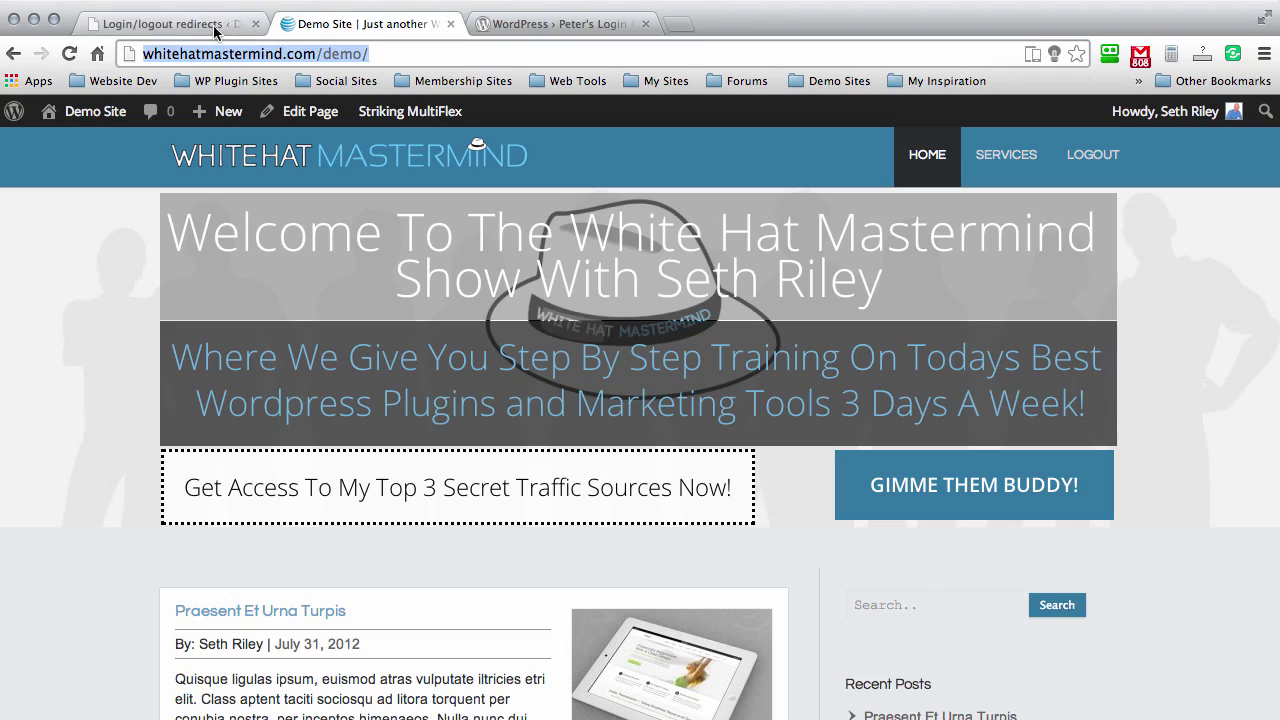
pyautogui.click(170, 24)
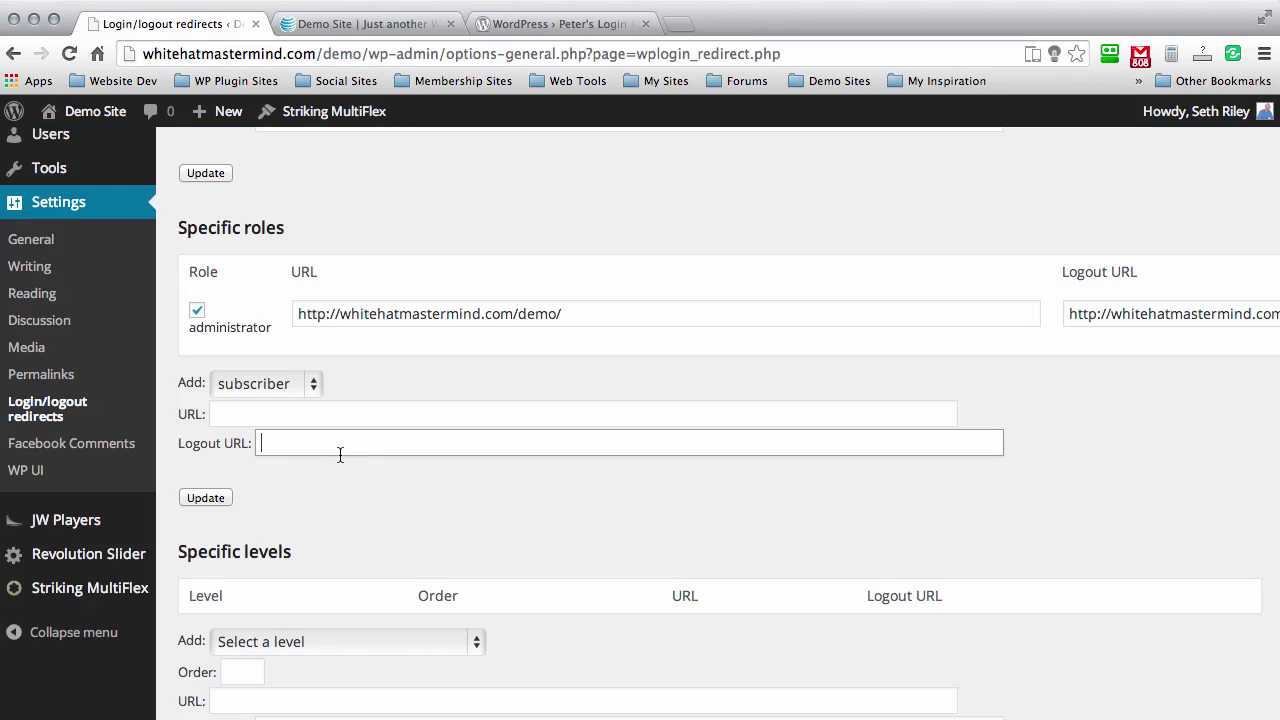
pyautogui.hotkey('ctrl', 'v')
pyautogui.click(265, 414)
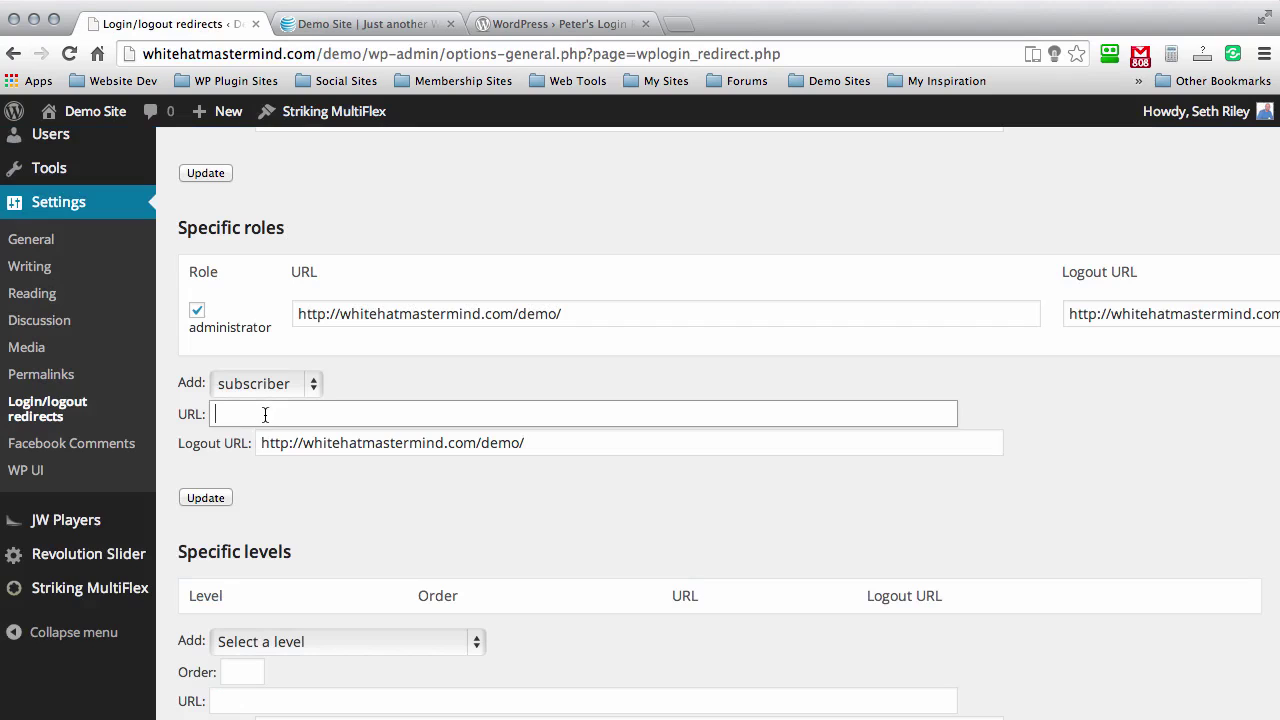
pyautogui.click(206, 497)
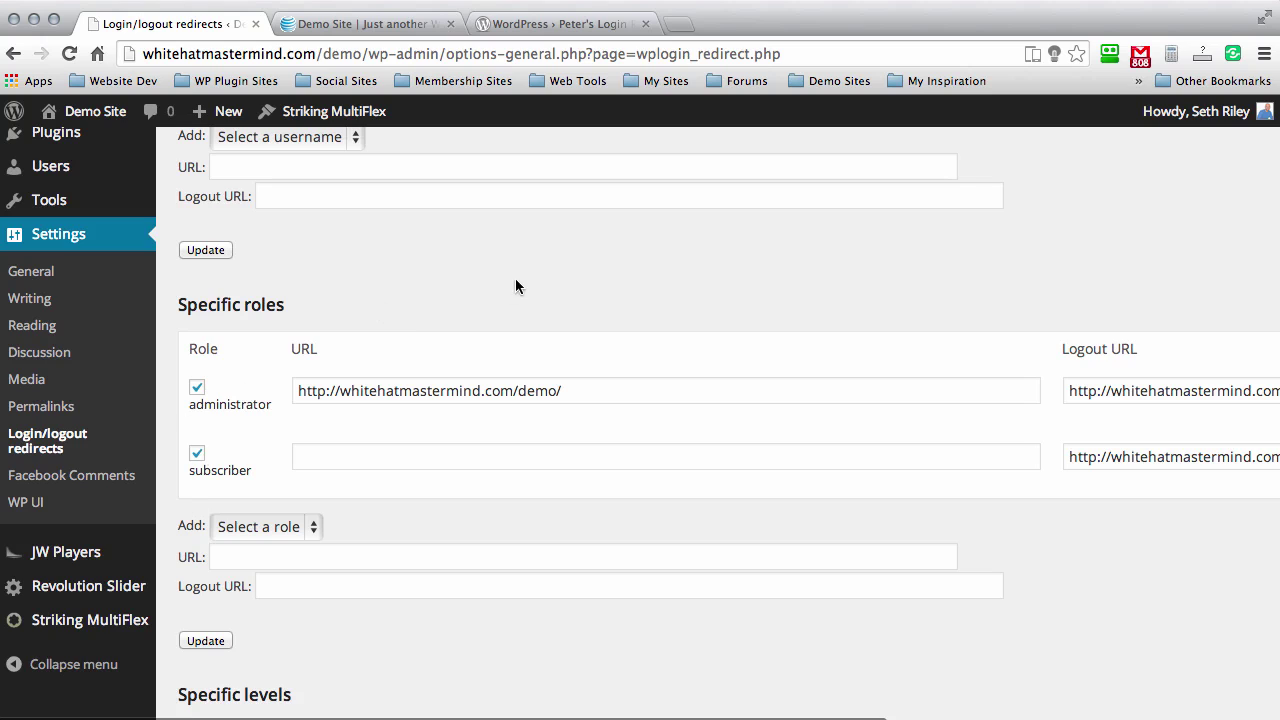
pyautogui.hscroll(10, 523, 285)
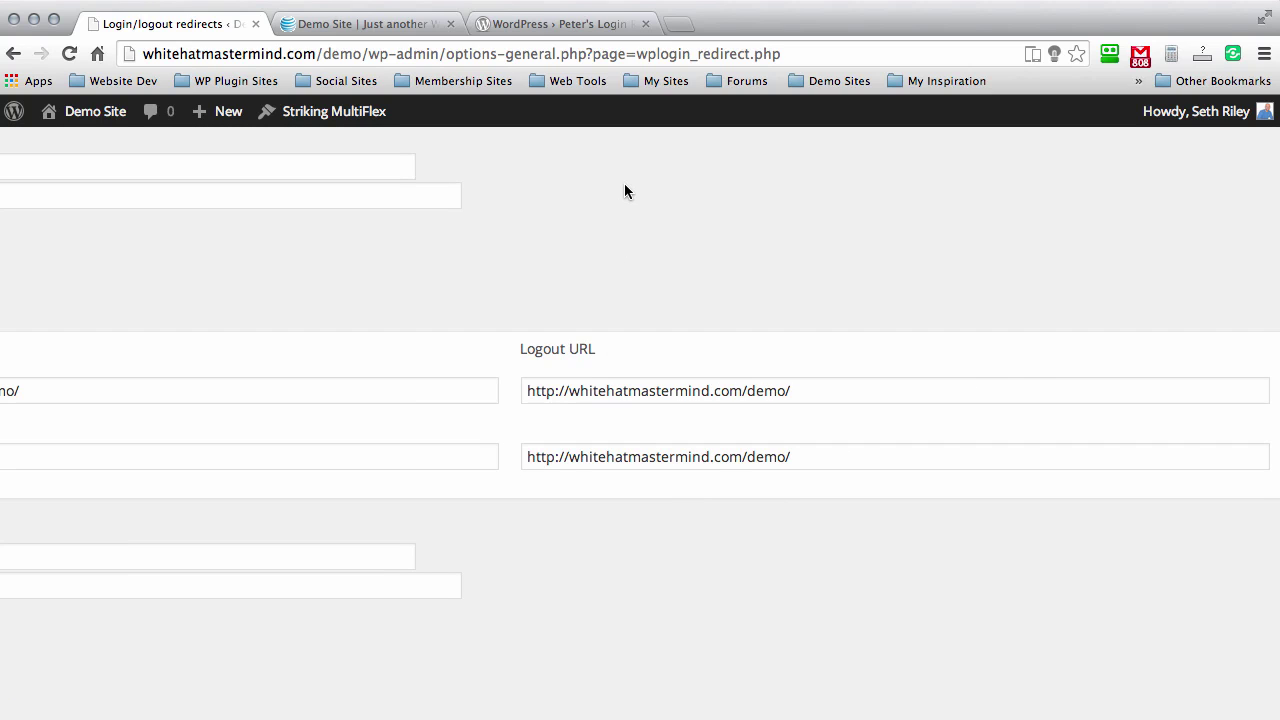
pyautogui.hscroll(-5, 624, 188)
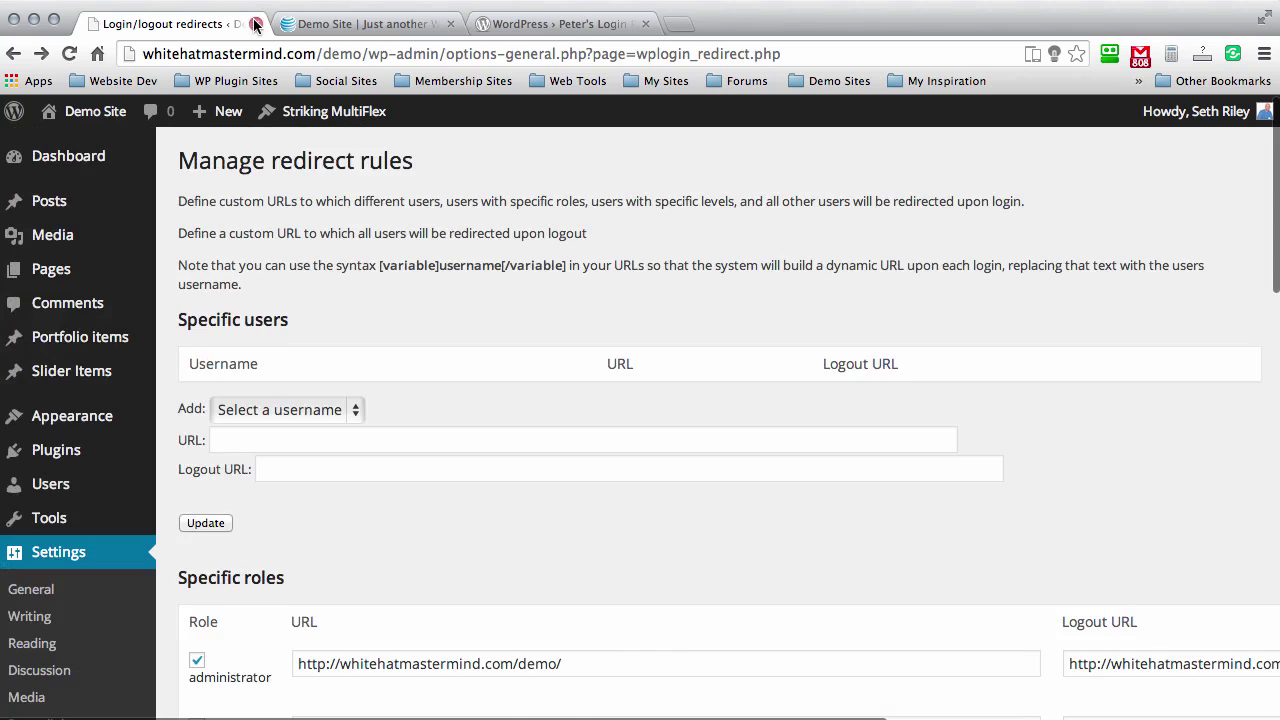
# Close the redirect settings tab and log out from the Demo Site menu.
pyautogui.press('super+w')
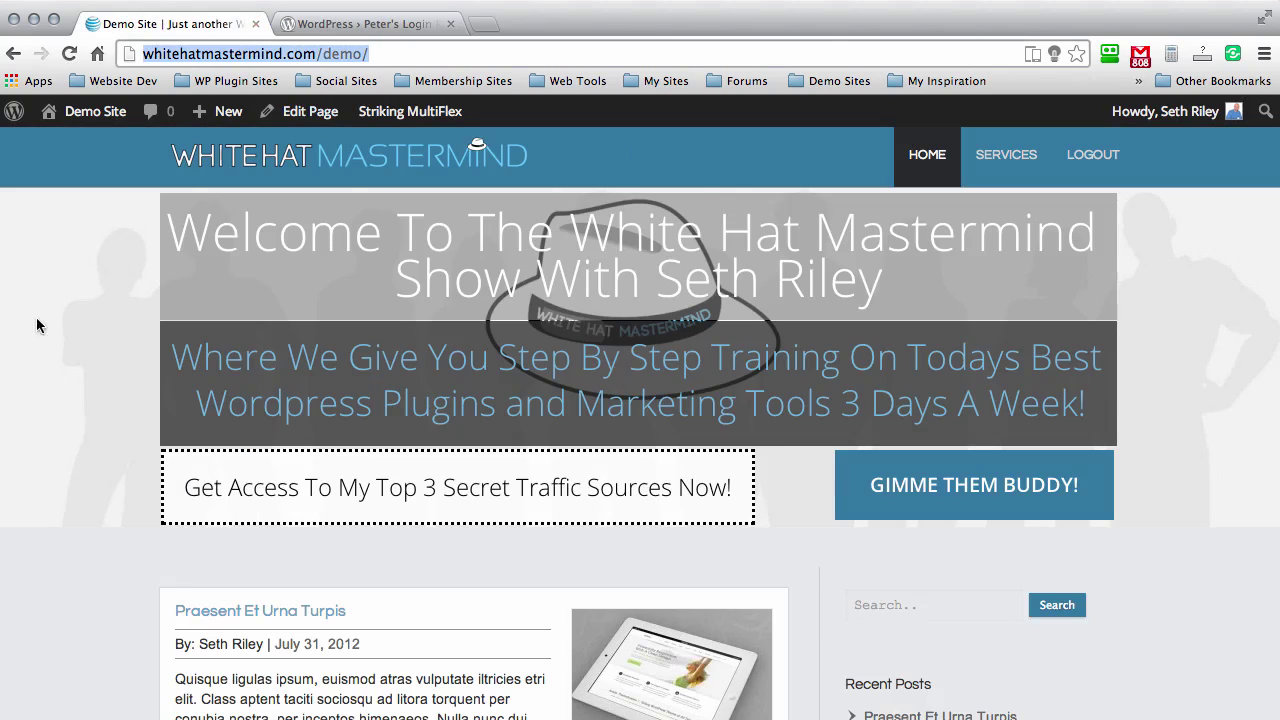
pyautogui.click(645, 152)
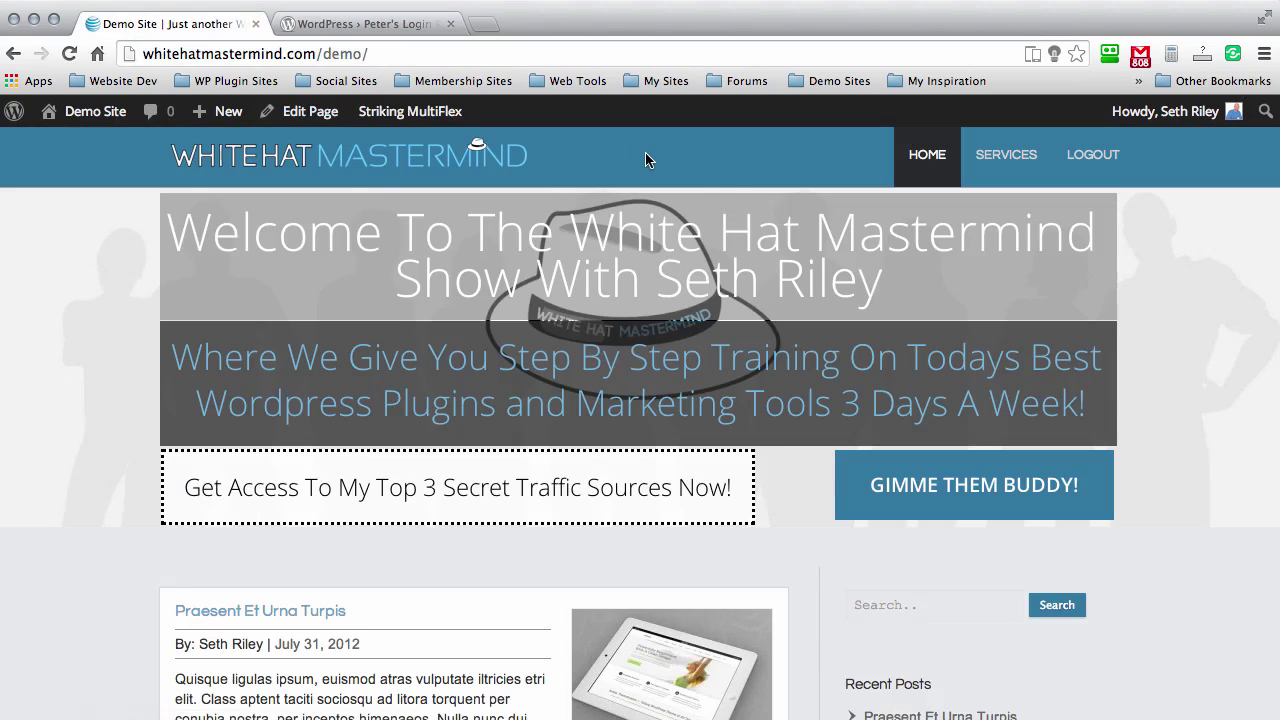
pyautogui.click(1090, 152)
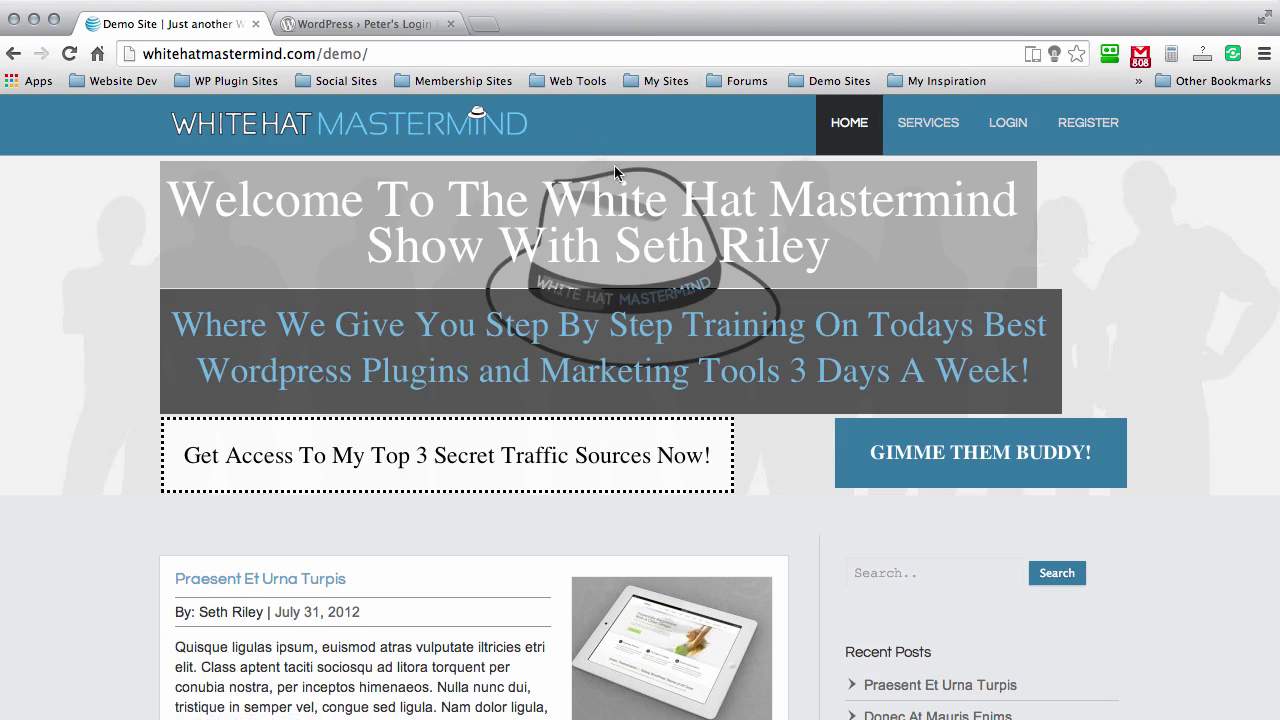
pyautogui.click(1005, 128)
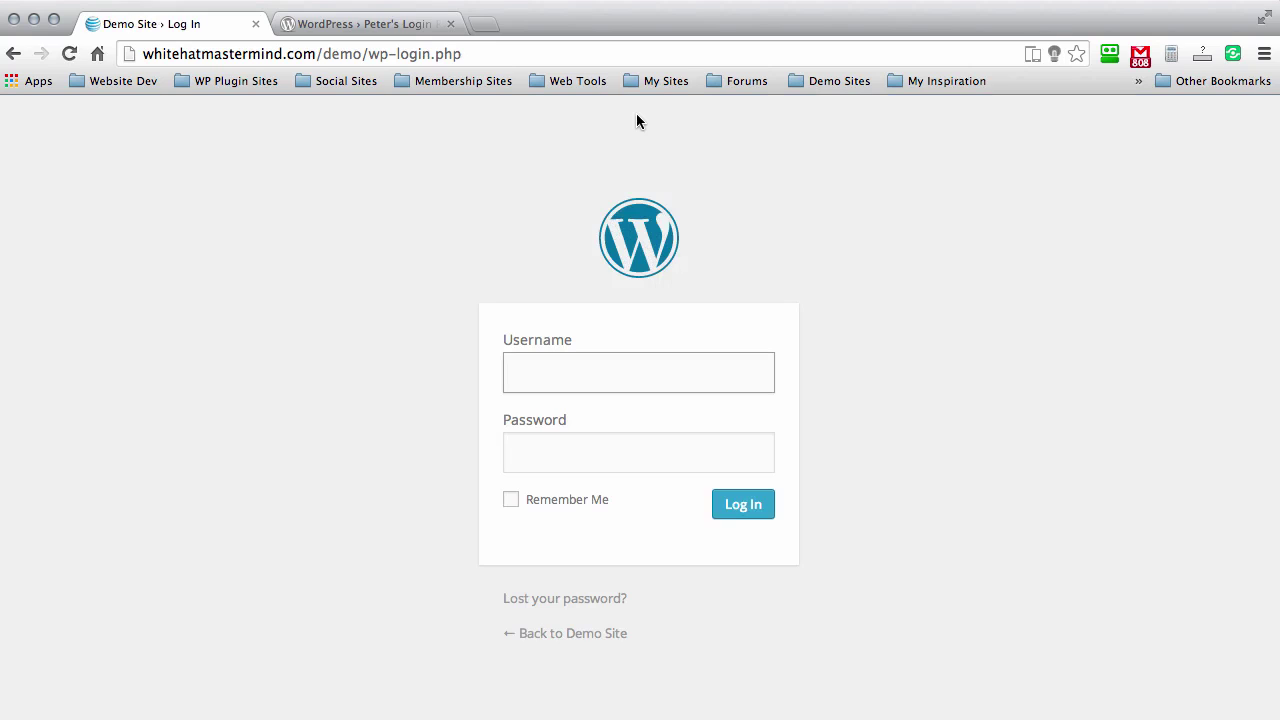
pyautogui.click(587, 638)
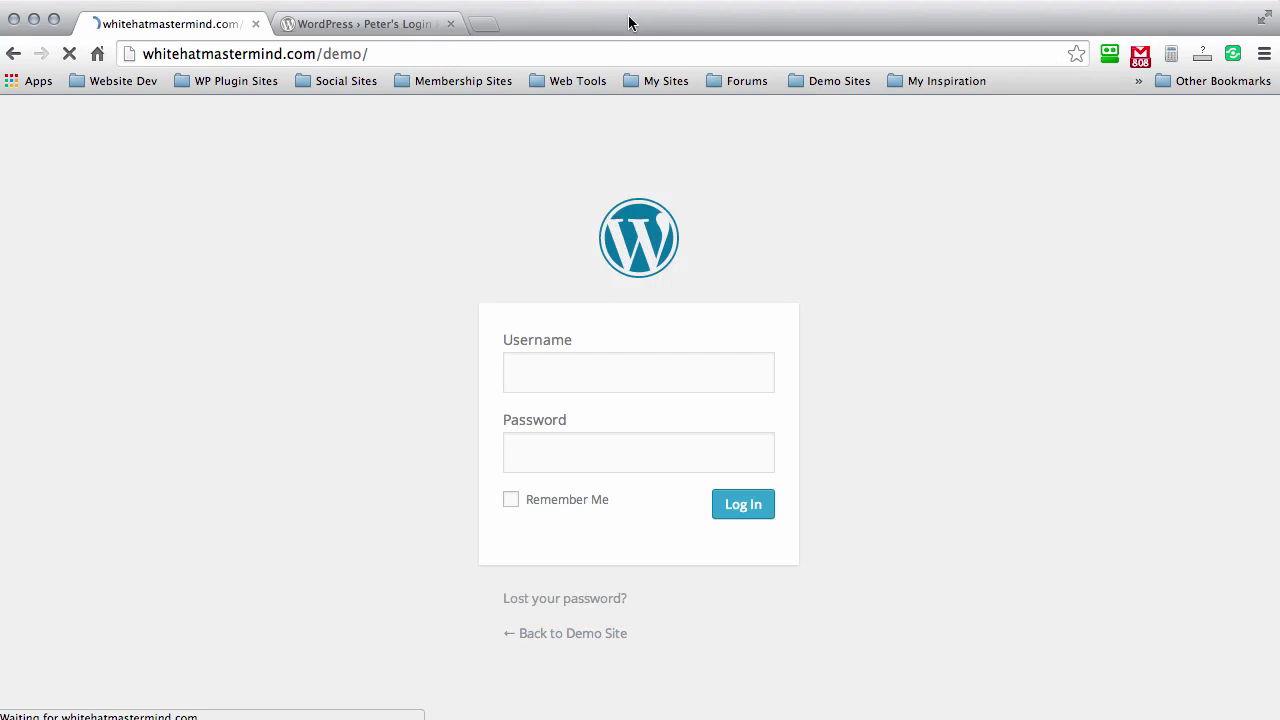